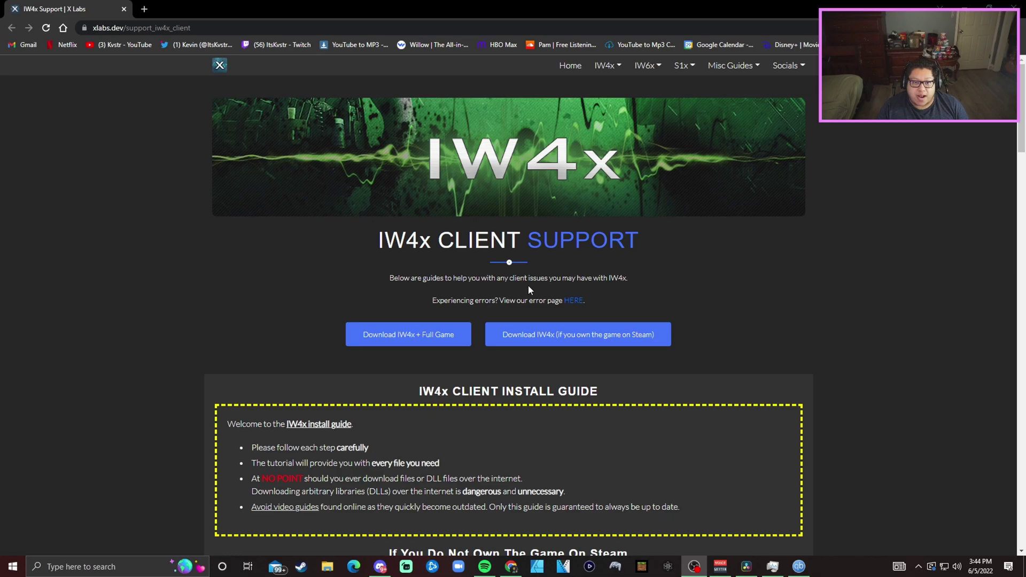
# Scroll to the guide's Getting Started steps, briefly check qBittorrent, then return to the guide
pyautogui.scroll(-7, 529, 290)
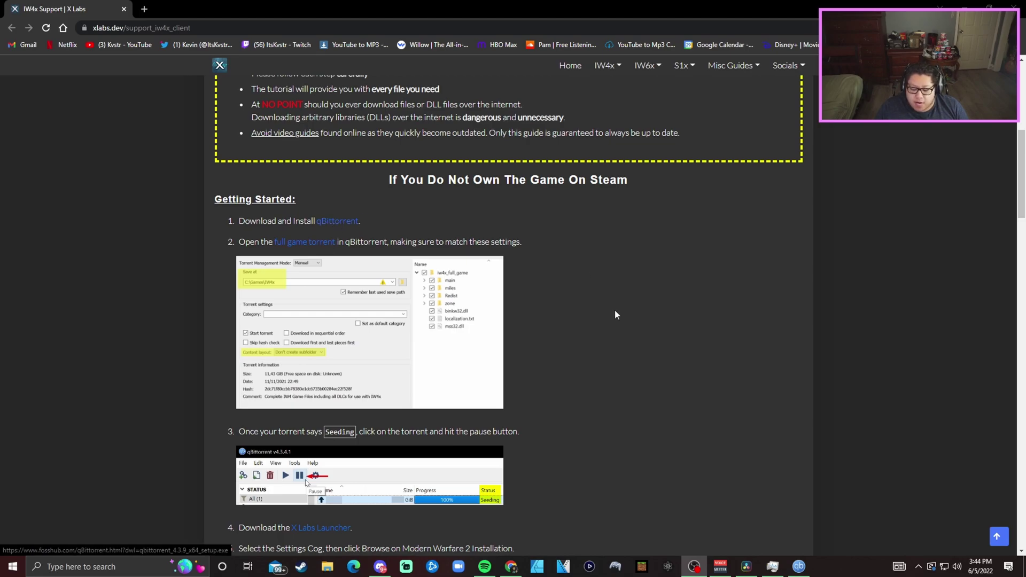
pyautogui.click(797, 568)
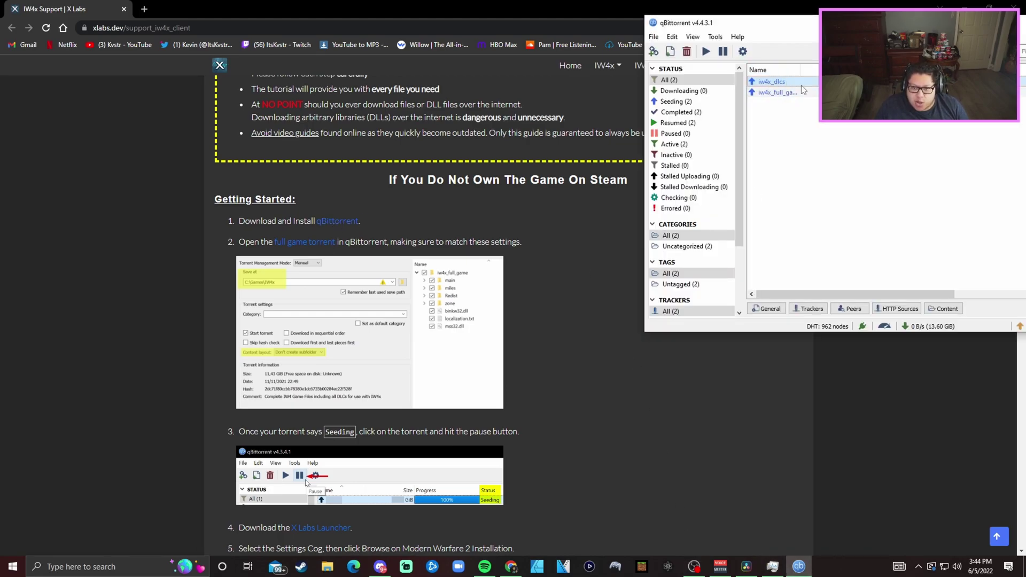
pyautogui.moveTo(780, 23); pyautogui.dragTo(786, 153)
pyautogui.click(614, 160)
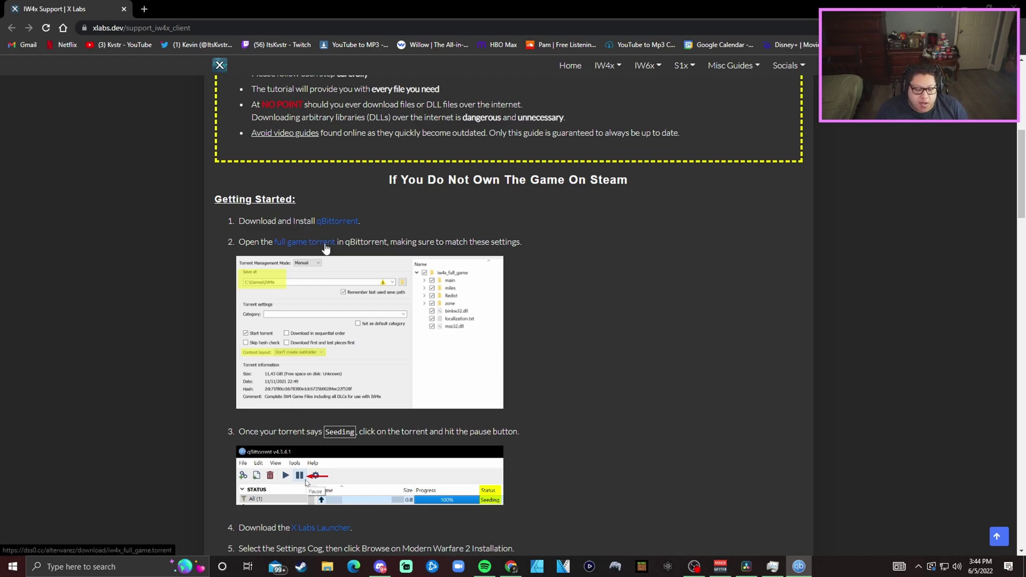
# Browse File Explorer to This PC > New Volume (D:) > qb and select the iw4x_full_game folder
pyautogui.click(328, 567)
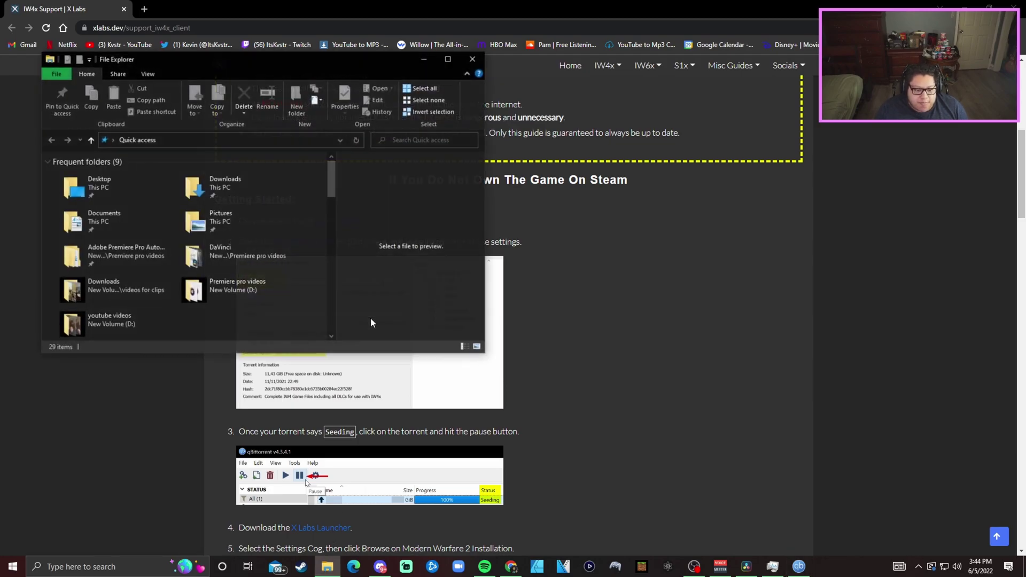
pyautogui.doubleClick(123, 155)
pyautogui.doubleClick(221, 200)
pyautogui.click(232, 319)
pyautogui.doubleClick(232, 315)
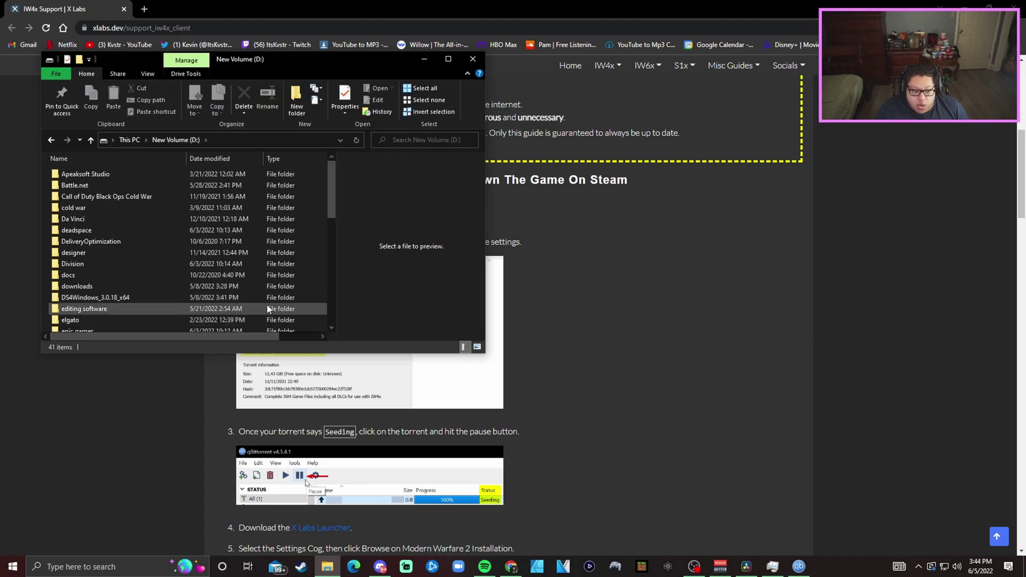
pyautogui.scroll(-8, 267, 304)
pyautogui.scroll(1, 169, 265)
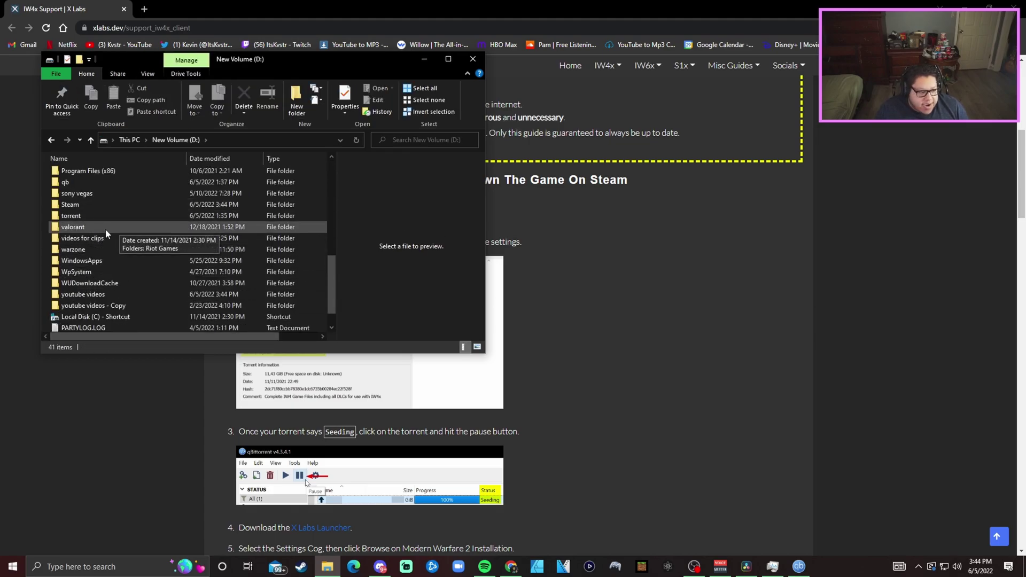
pyautogui.doubleClick(81, 182)
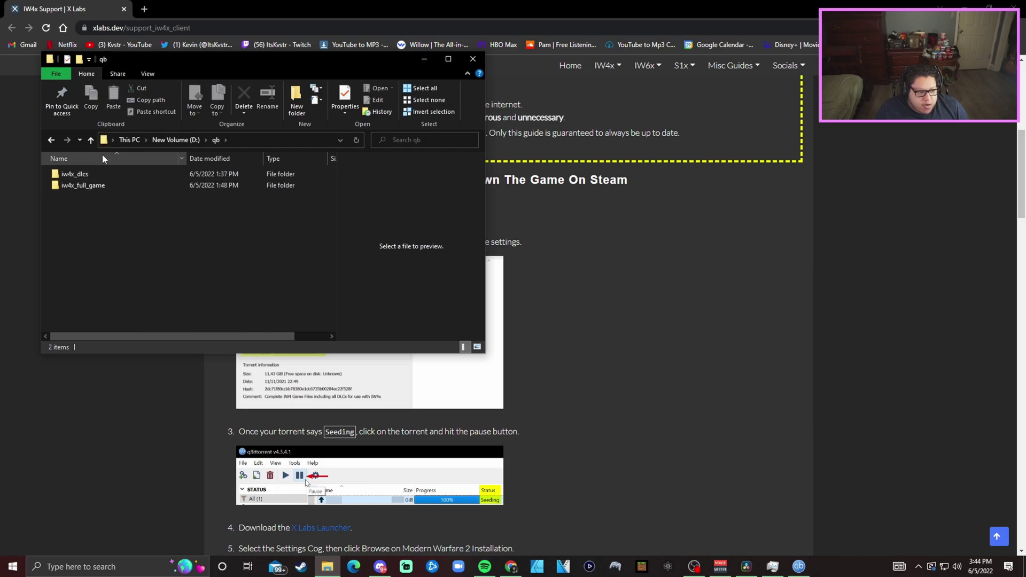
pyautogui.click(83, 184)
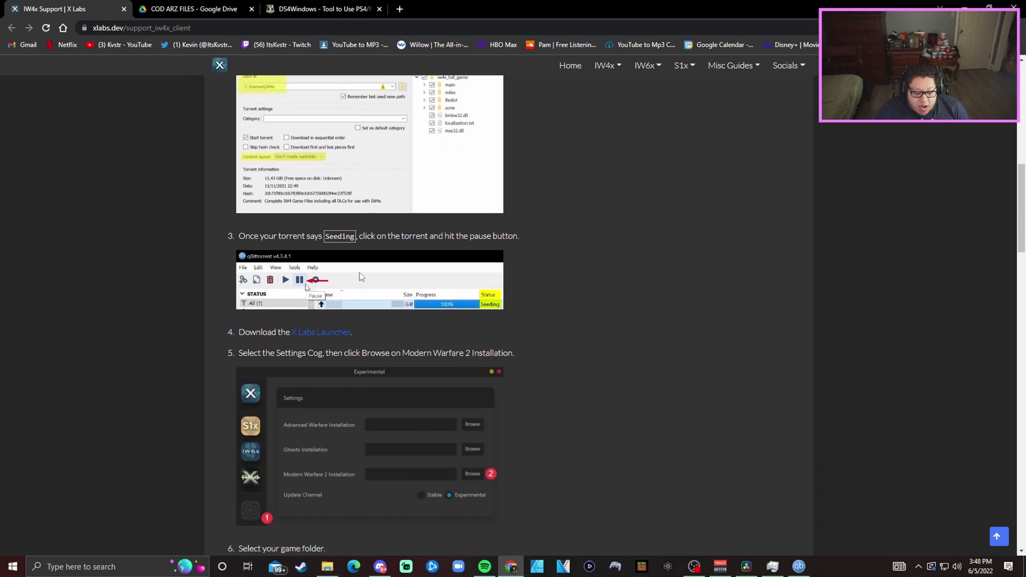
pyautogui.scroll(-2, 360, 272)
pyautogui.scroll(-3, 360, 271)
pyautogui.scroll(3, 360, 271)
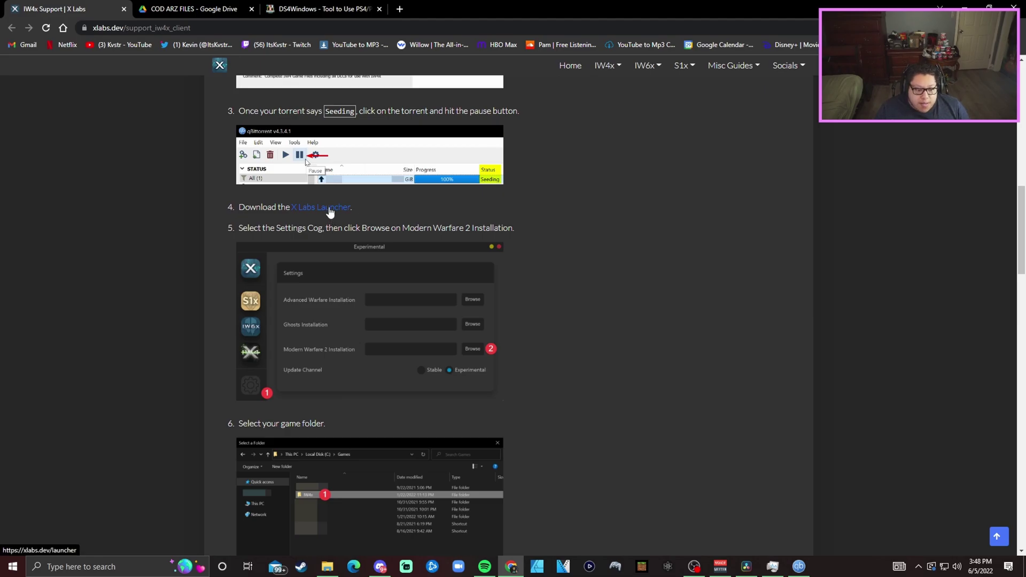
# Scroll the guide past steps 4–7 to 'You're all done!' and the Steam DLC section
pyautogui.scroll(-6, 374, 224)
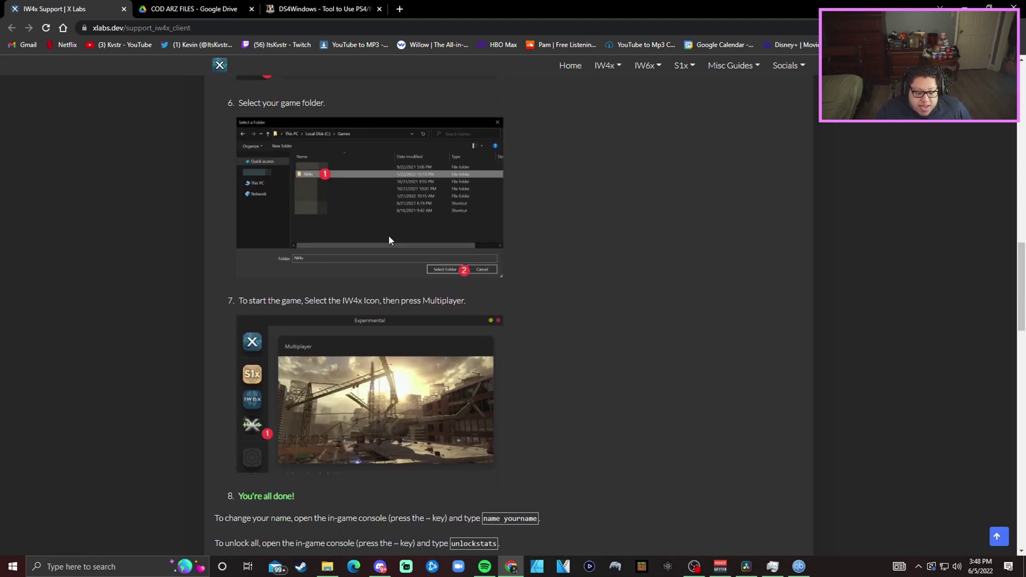
pyautogui.scroll(-4, 406, 214)
pyautogui.scroll(-3, 427, 243)
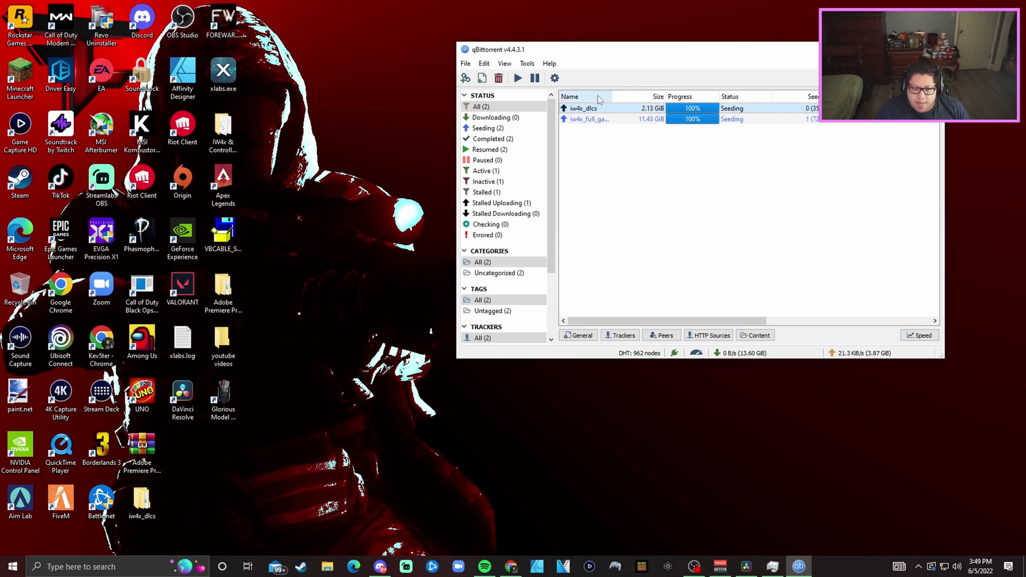
# Open the iw4x_full_game torrent's destination folder from its context menu
pyautogui.click(597, 118)
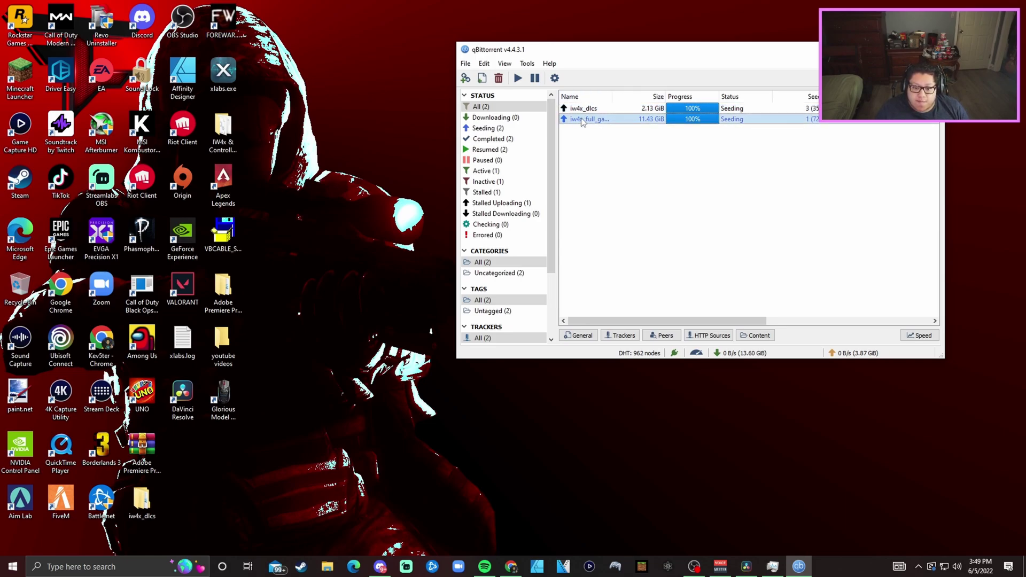
pyautogui.rightClick(596, 121)
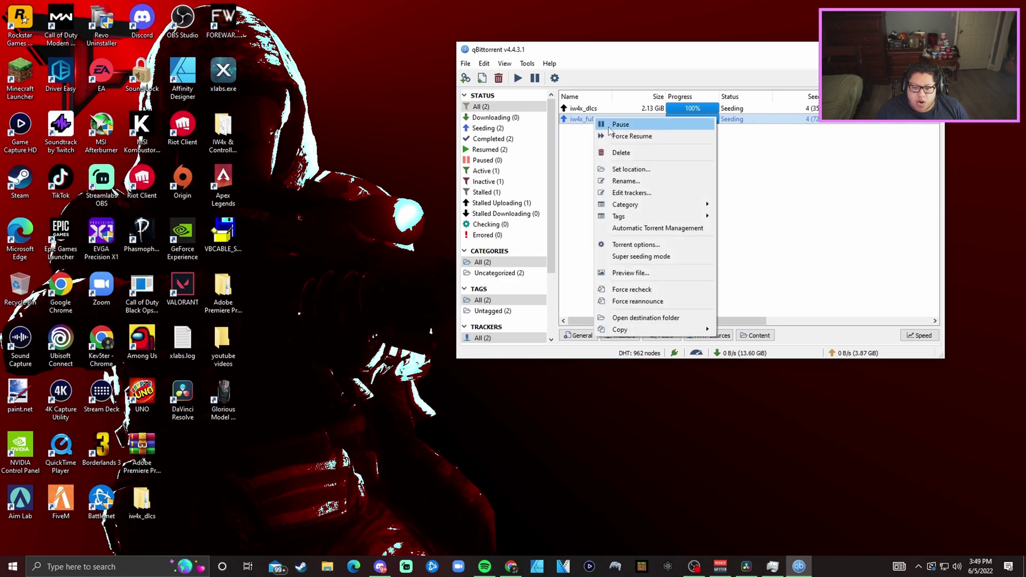
pyautogui.click(640, 318)
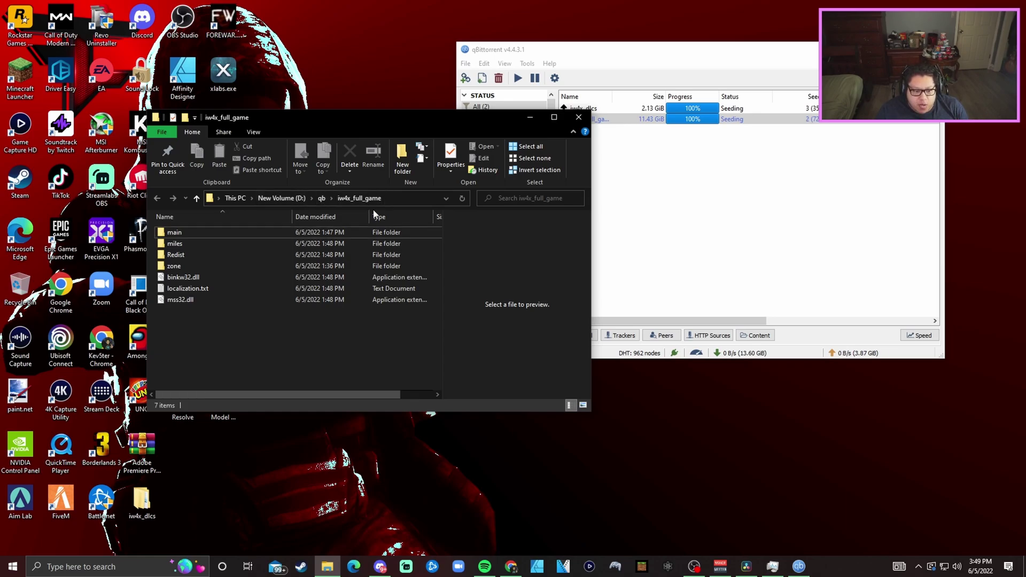
# Open the iw4x_dlcs torrent's download folder and place it beside the iw4x_full_game window
pyautogui.moveTo(414, 119); pyautogui.dragTo(315, 63)
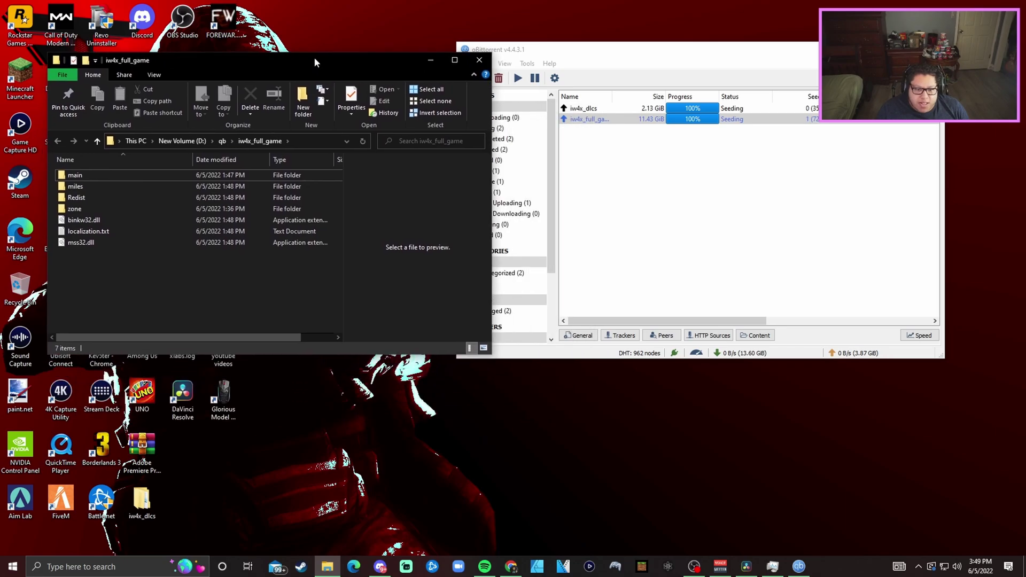
pyautogui.click(588, 109)
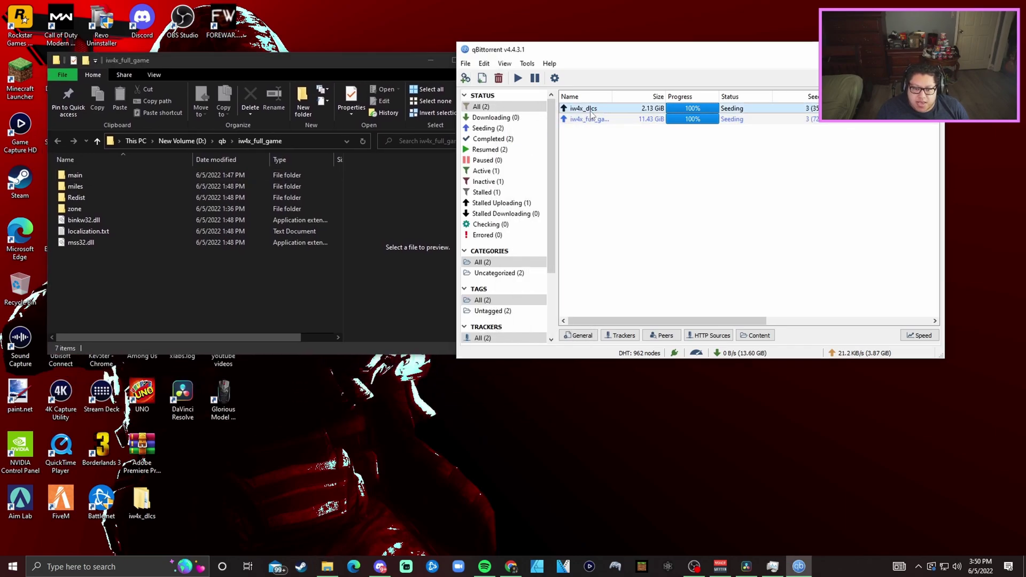
pyautogui.rightClick(588, 109)
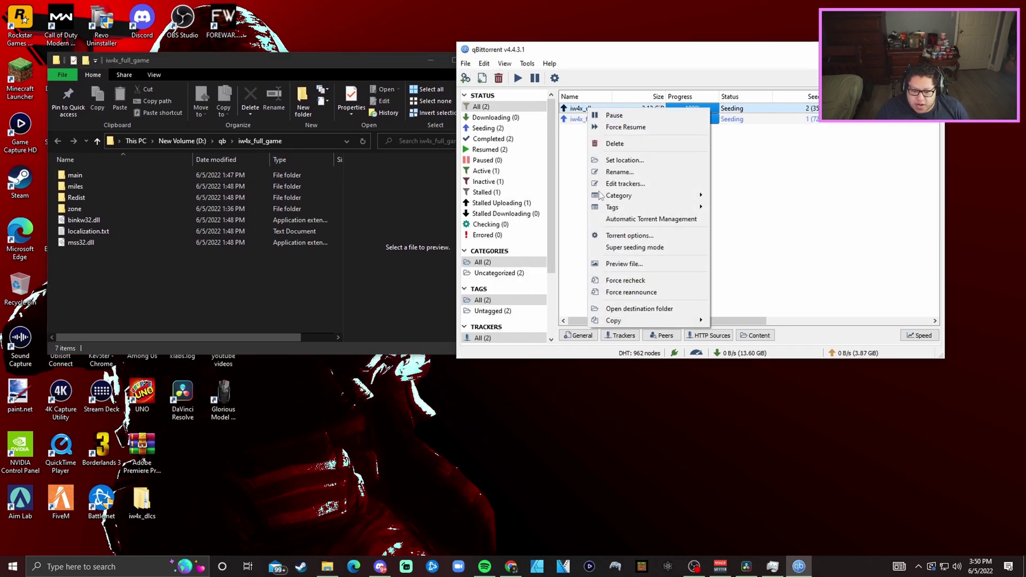
pyautogui.click(629, 309)
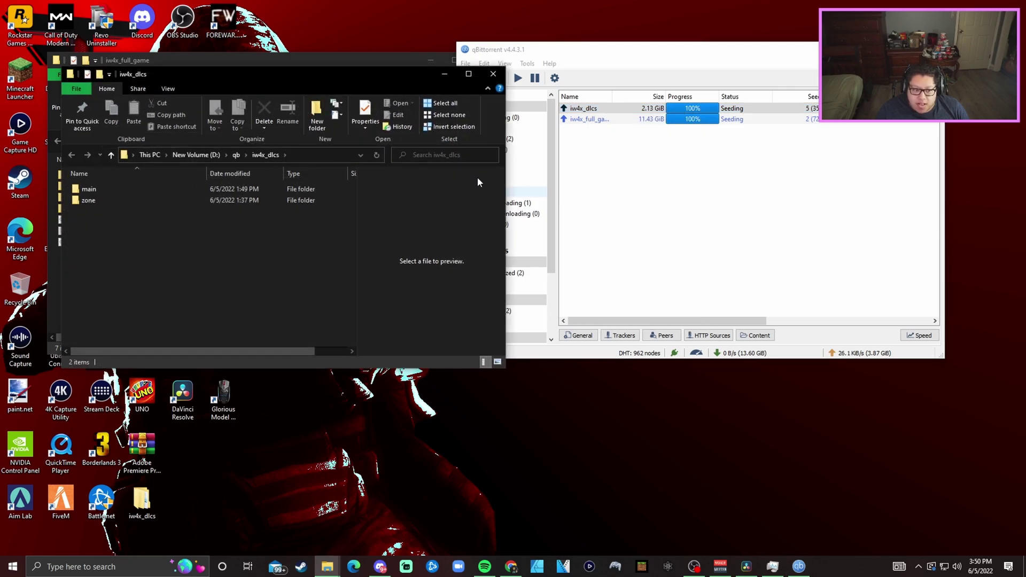
pyautogui.moveTo(334, 77); pyautogui.dragTo(754, 75)
# Drag the main and zone folders into iw4x_full_game and dismiss the Folder In Use error
pyautogui.click(523, 198)
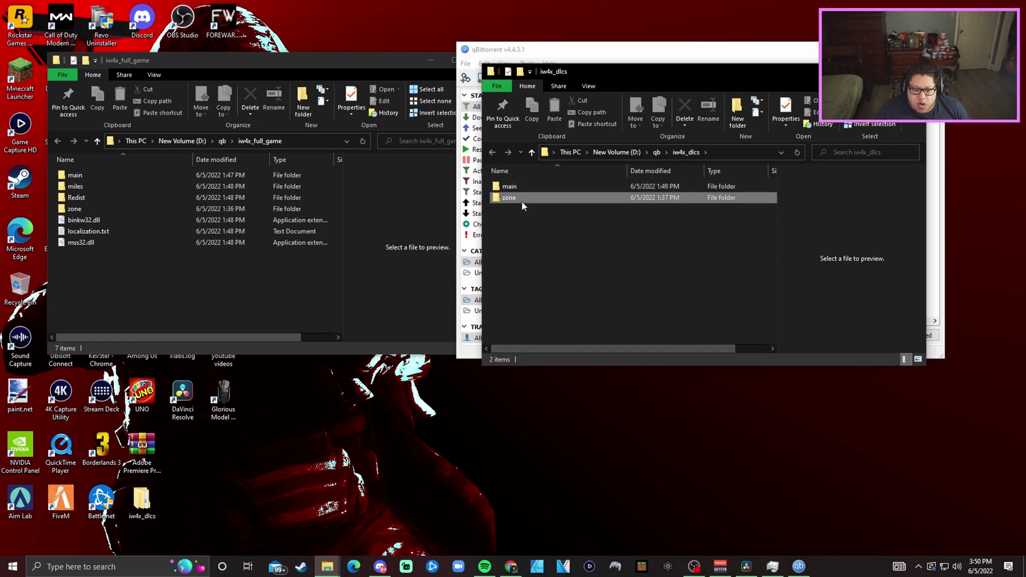
pyautogui.click(520, 187)
pyautogui.click(84, 220)
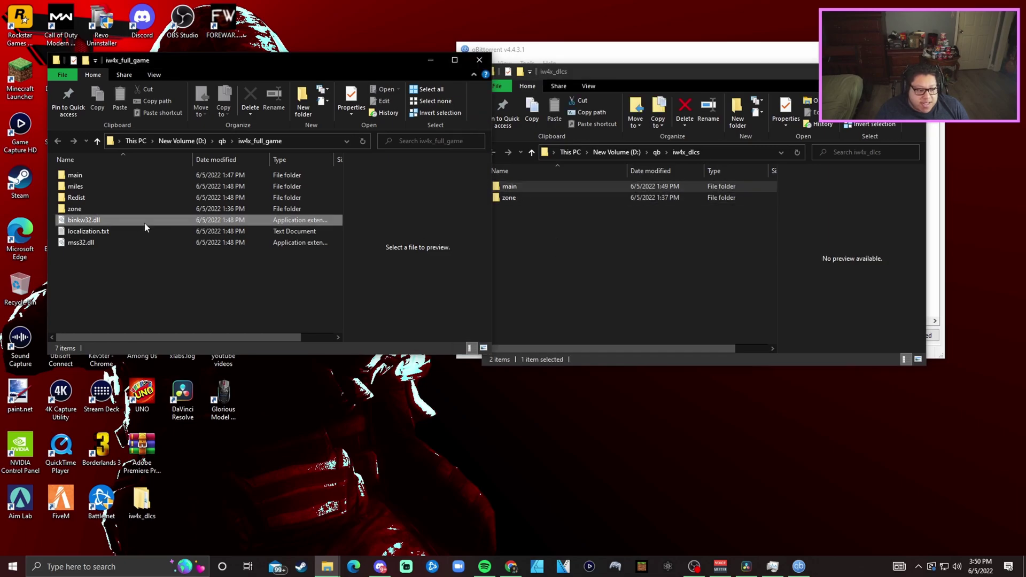
pyautogui.click(585, 287)
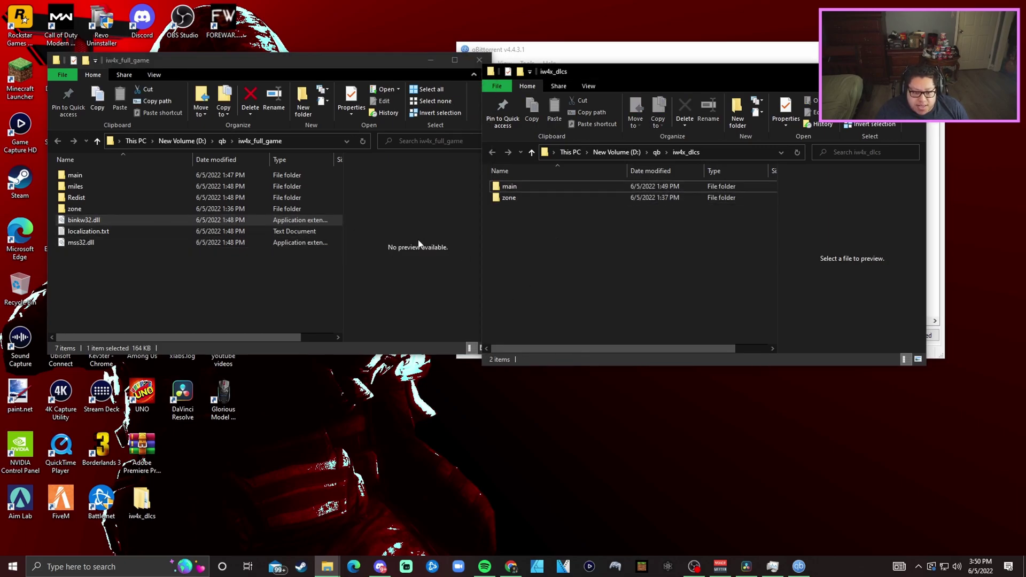
pyautogui.moveTo(537, 246); pyautogui.dragTo(608, 292)
pyautogui.moveTo(573, 198); pyautogui.dragTo(232, 282)
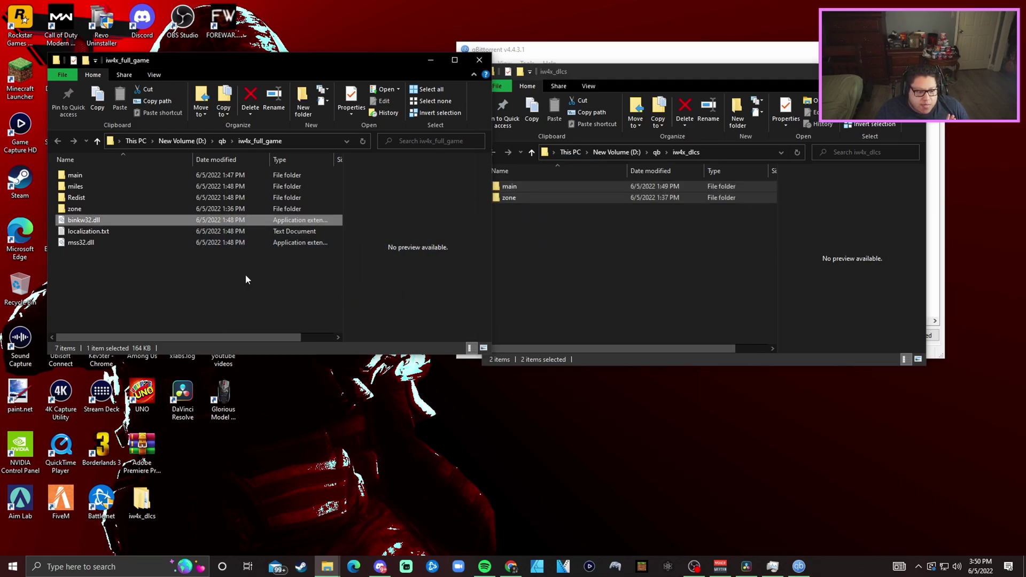
pyautogui.press('Escape')
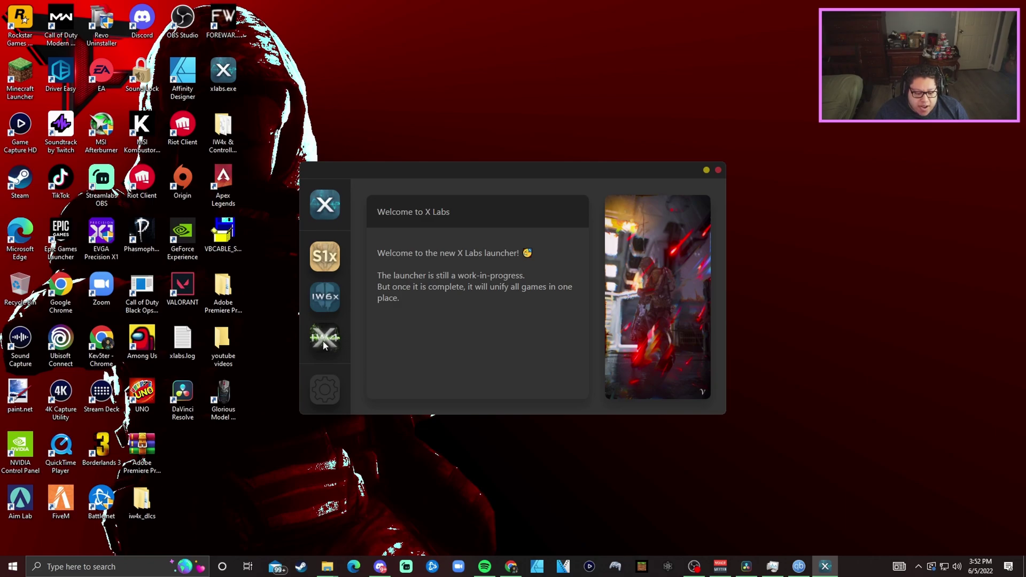
# Open the X Labs Launcher's settings page via the gear icon
pyautogui.click(325, 391)
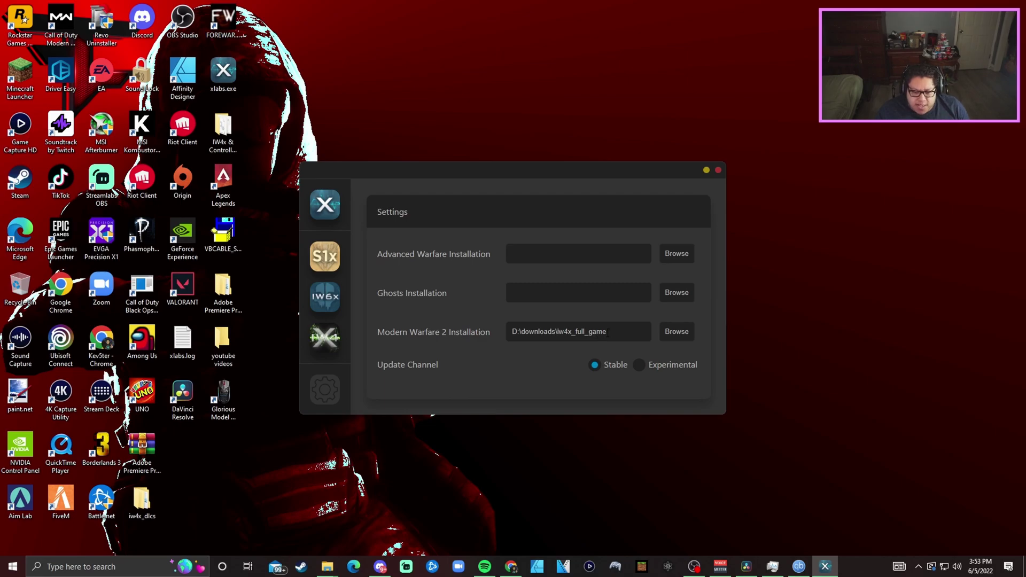
# Set the Modern Warfare 2 installation folder to iw4x_full_game, then open the IW4x page
pyautogui.click(676, 333)
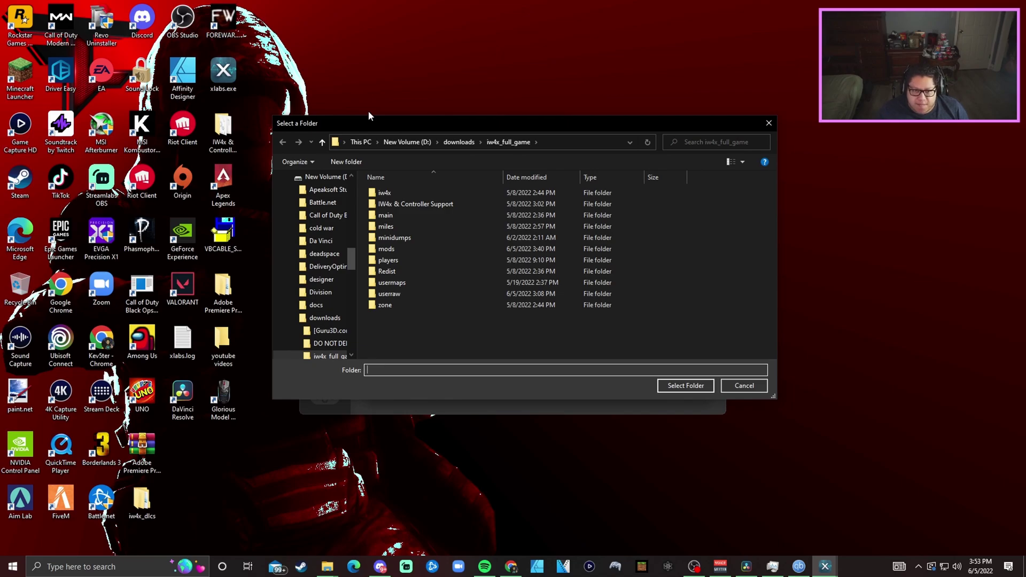
pyautogui.click(322, 142)
pyautogui.click(322, 142)
pyautogui.scroll(-10, 415, 312)
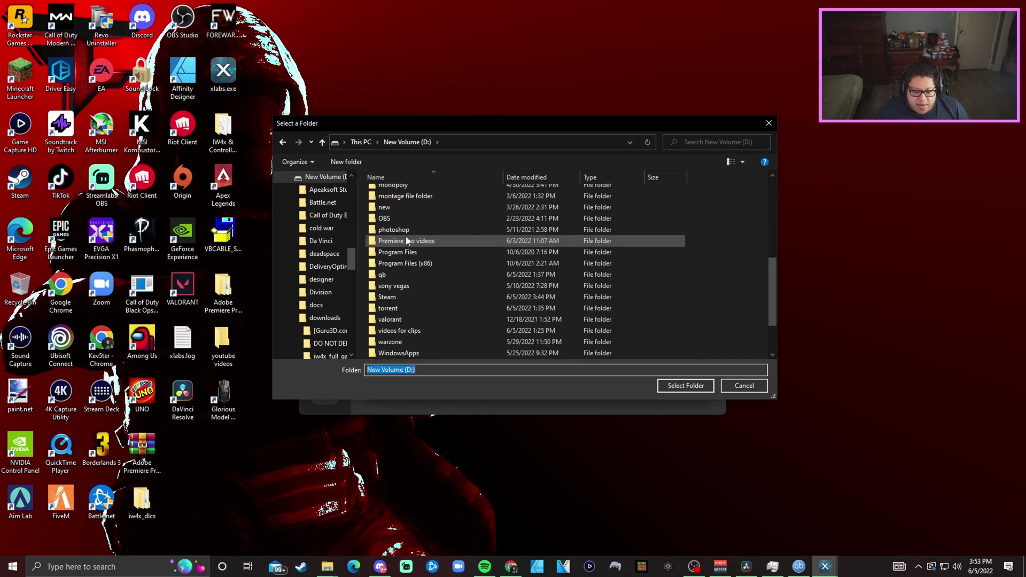
pyautogui.doubleClick(393, 280)
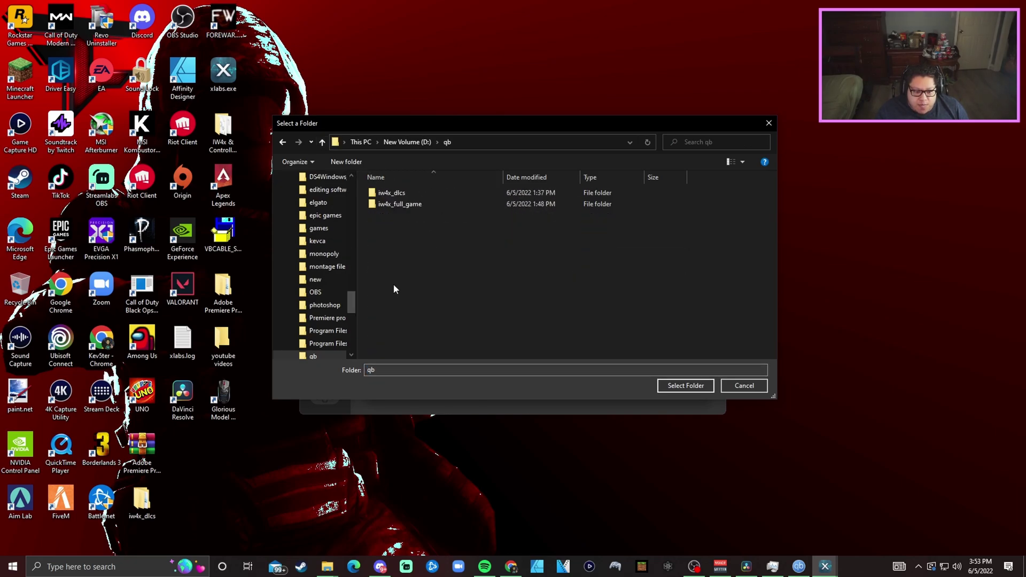
pyautogui.click(399, 205)
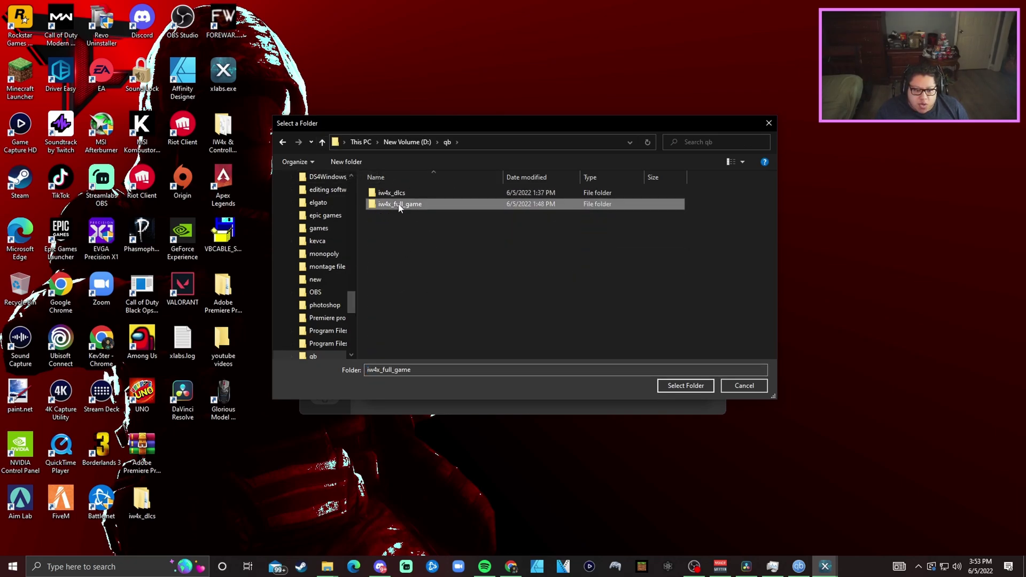
pyautogui.click(673, 388)
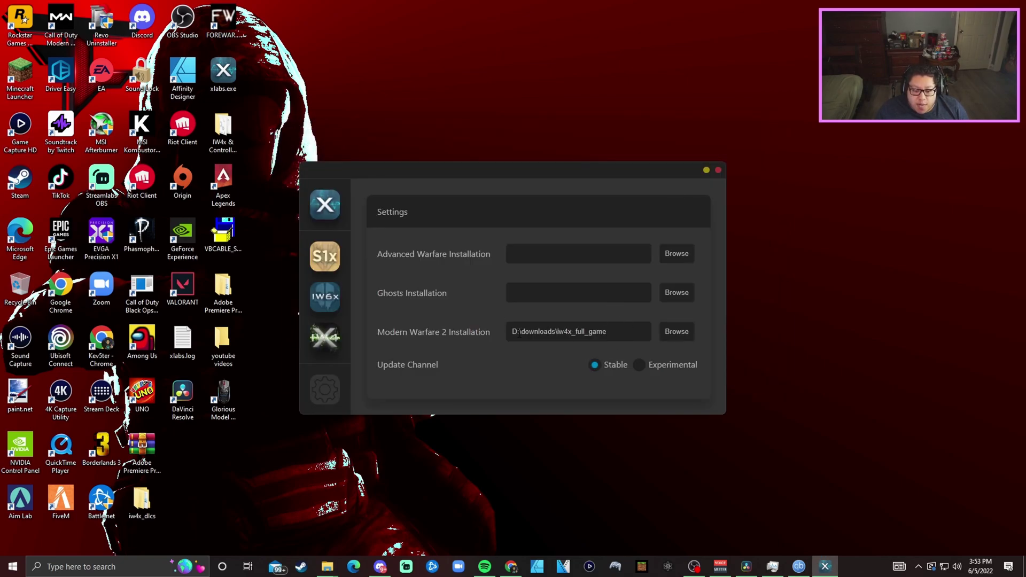
pyautogui.click(330, 336)
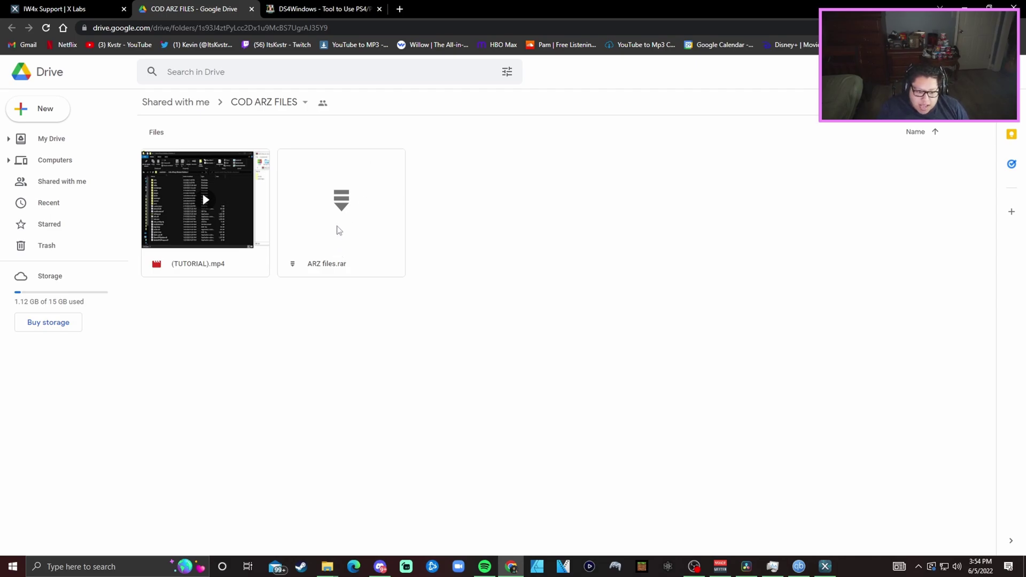
# Bring back the iw4x_dlcs Explorer window and navigate up to the Downloads folder
pyautogui.moveTo(327, 566)
pyautogui.click(353, 496)
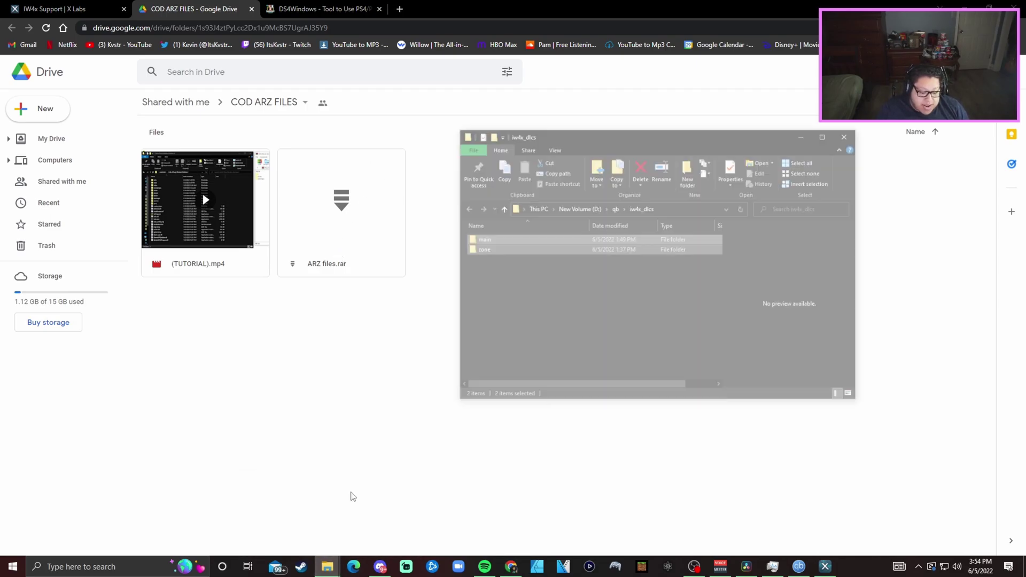
pyautogui.click(532, 154)
pyautogui.click(532, 153)
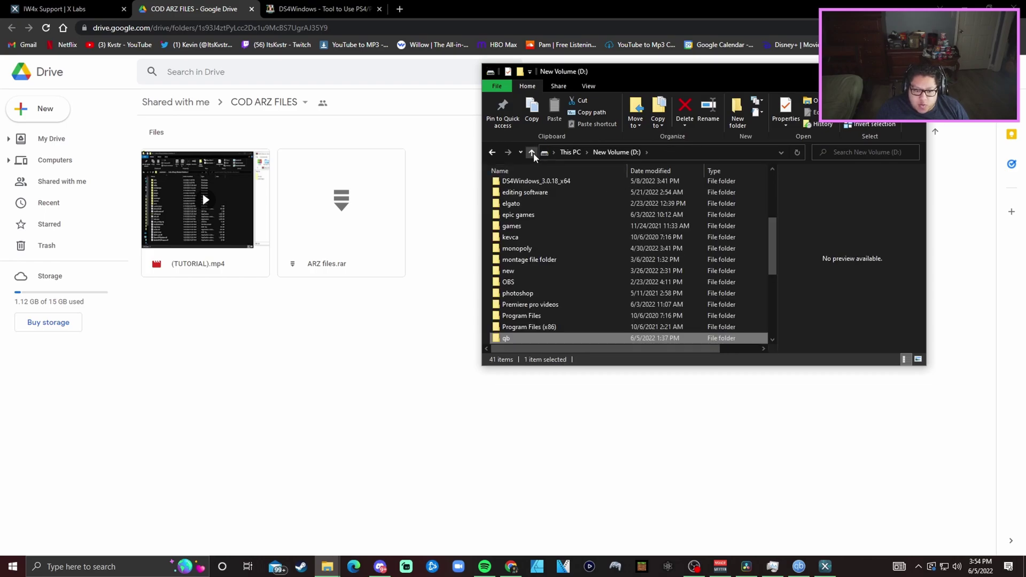
pyautogui.click(532, 154)
pyautogui.doubleClick(649, 224)
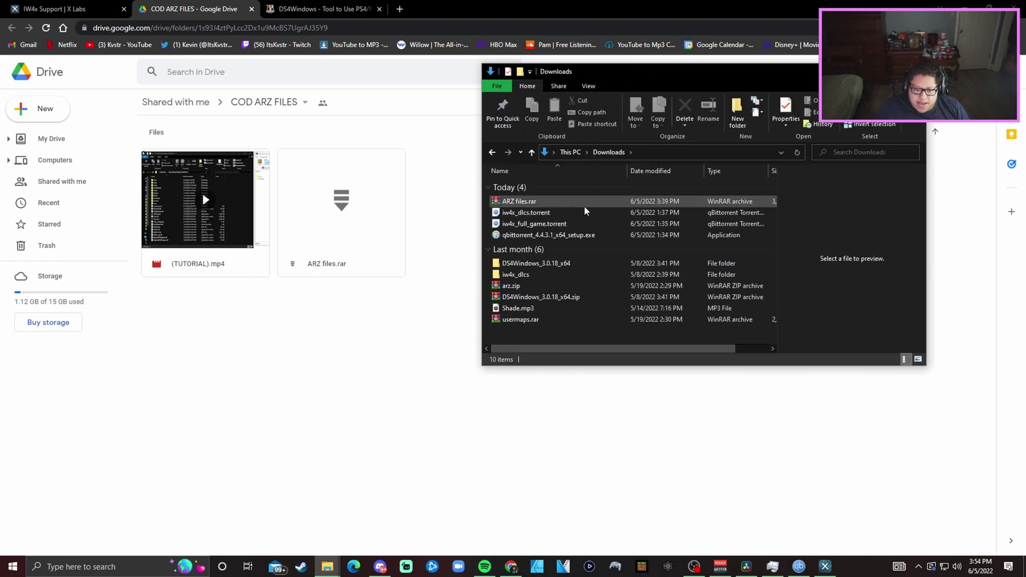
# Open ARZ files.rar in WinRAR, dismiss the license reminder, and place it on the right half
pyautogui.doubleClick(526, 201)
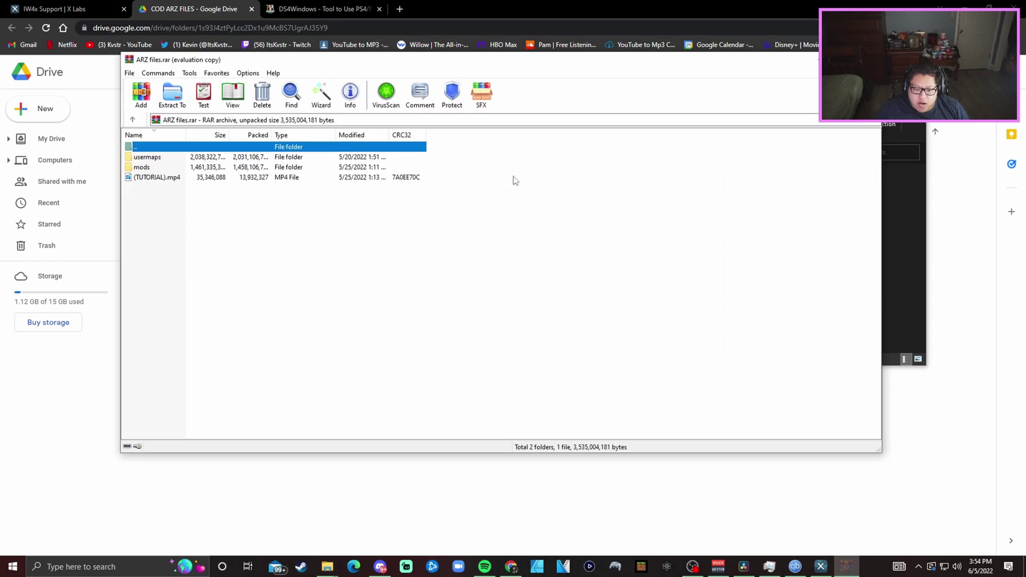
pyautogui.moveTo(456, 59); pyautogui.dragTo(818, 95)
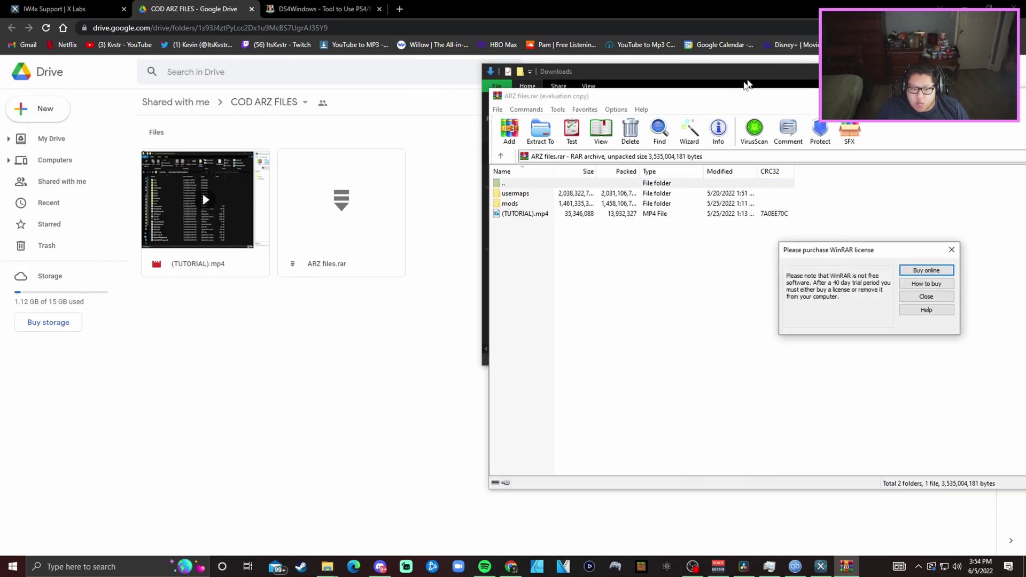
pyautogui.click(951, 250)
pyautogui.moveTo(607, 63); pyautogui.dragTo(968, 88)
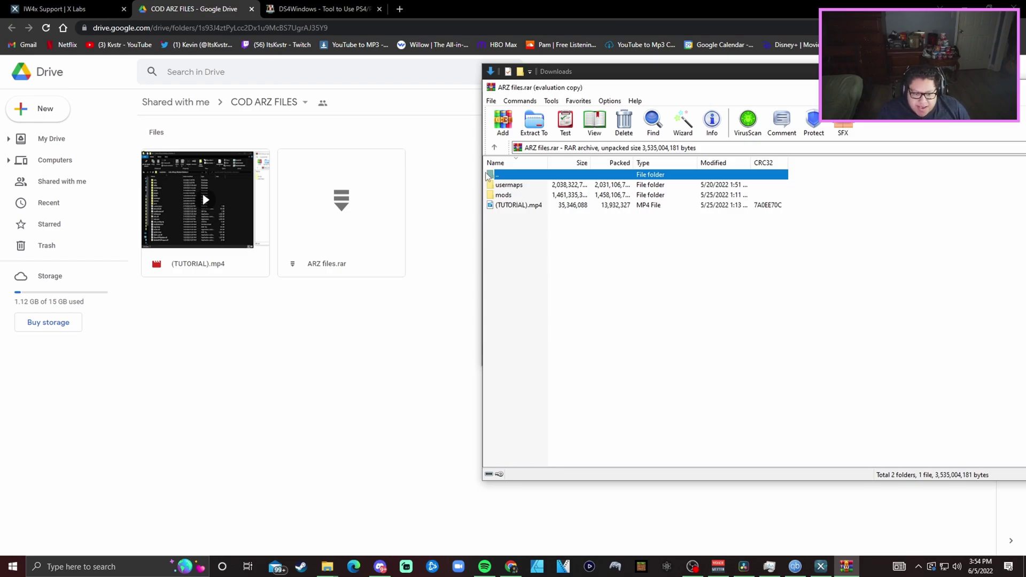
# Select the usermaps and mods folders in WinRAR and bring the iw4x_full_game Explorer window forward
pyautogui.click(507, 187)
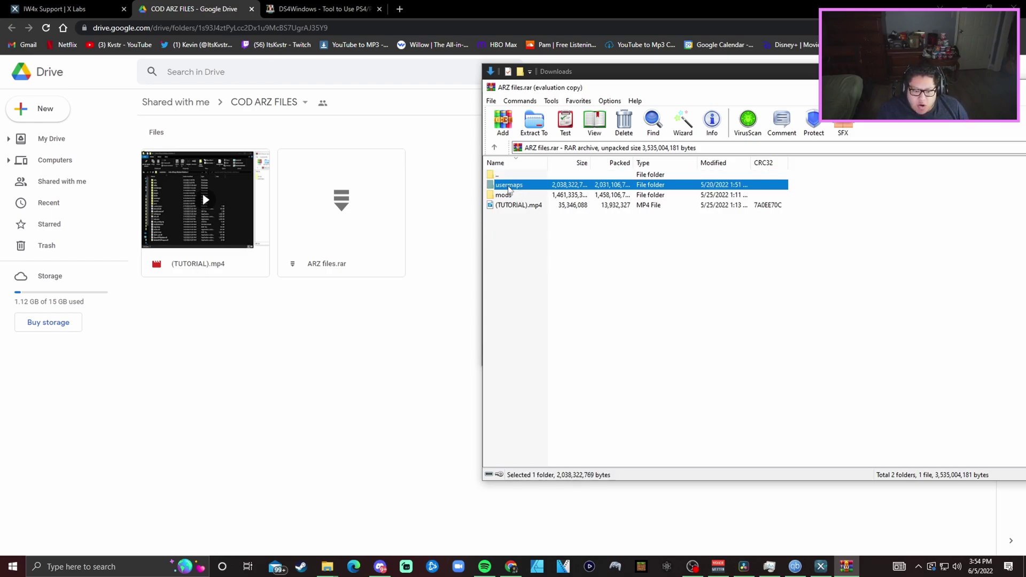
pyautogui.click(513, 195)
pyautogui.moveTo(830, 182); pyautogui.dragTo(727, 196)
pyautogui.click(327, 566)
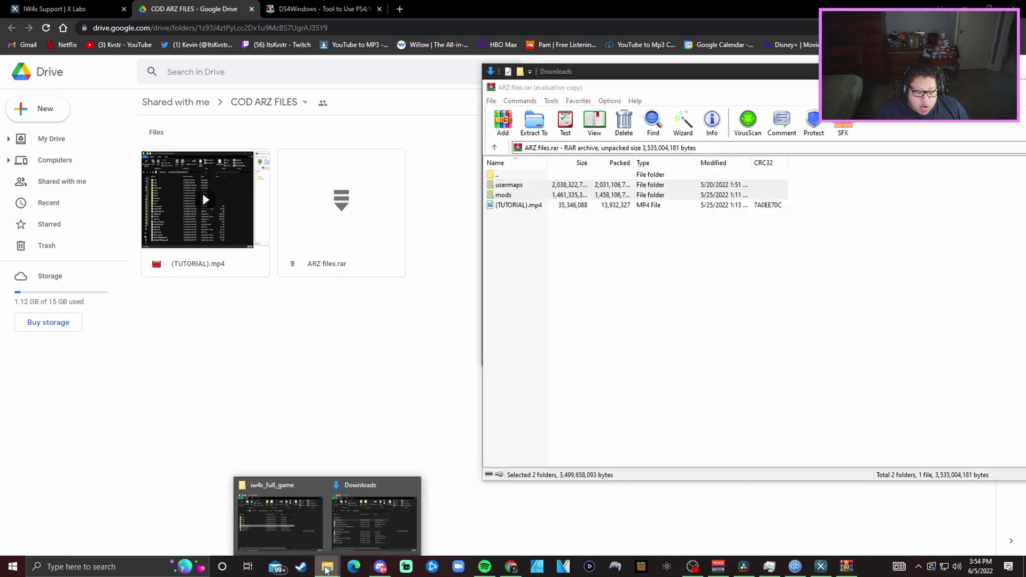
pyautogui.click(278, 490)
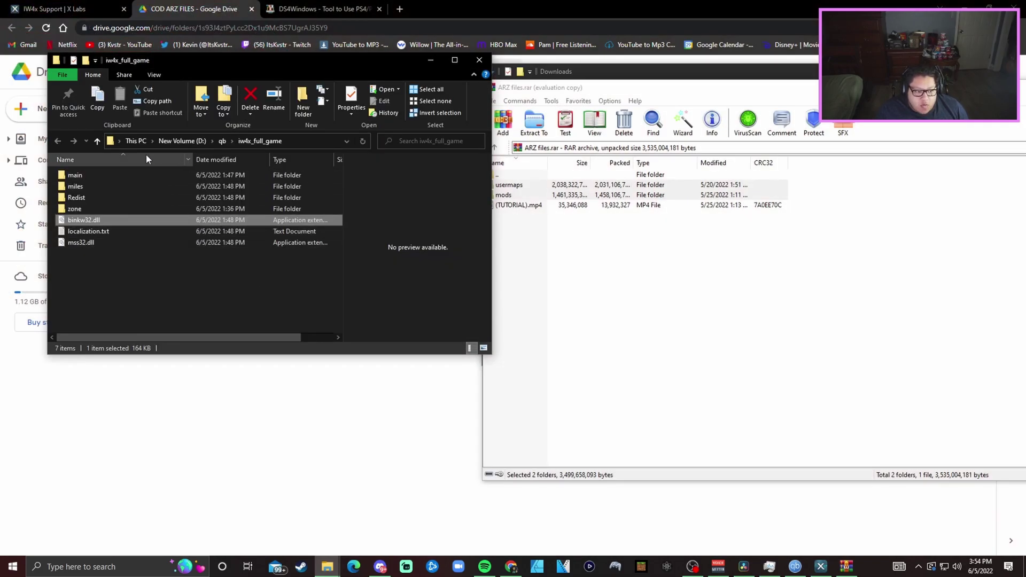
# Go up to This PC and open New Volume (D:), after a brief detour into Downloads
pyautogui.click(97, 142)
pyautogui.click(98, 142)
pyautogui.click(97, 142)
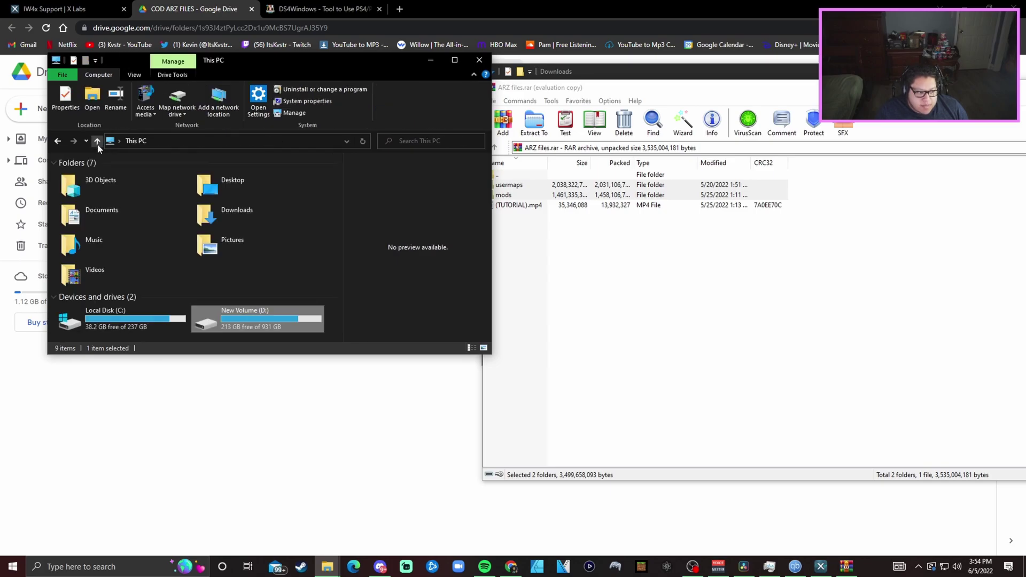
pyautogui.doubleClick(229, 212)
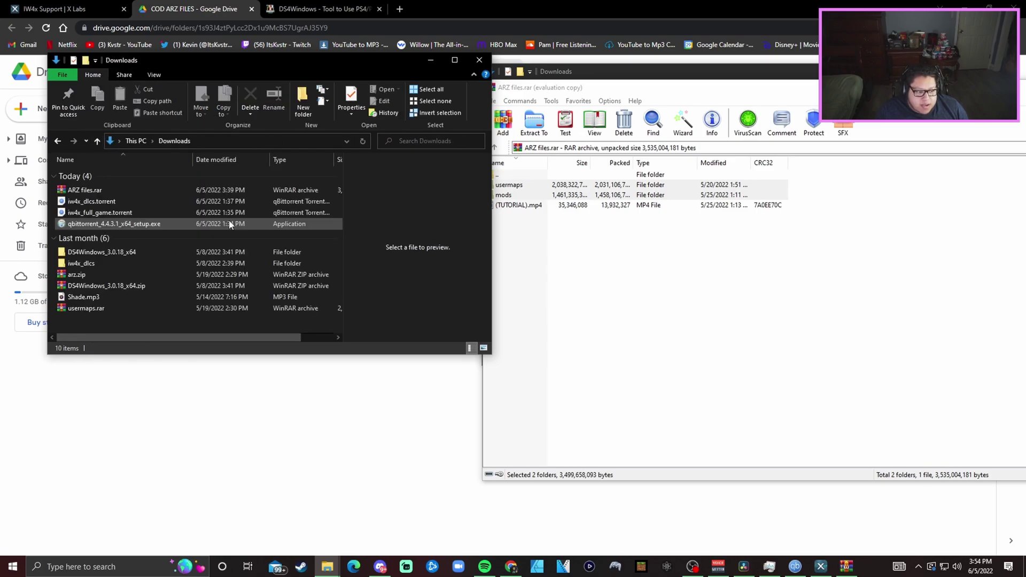
pyautogui.click(97, 141)
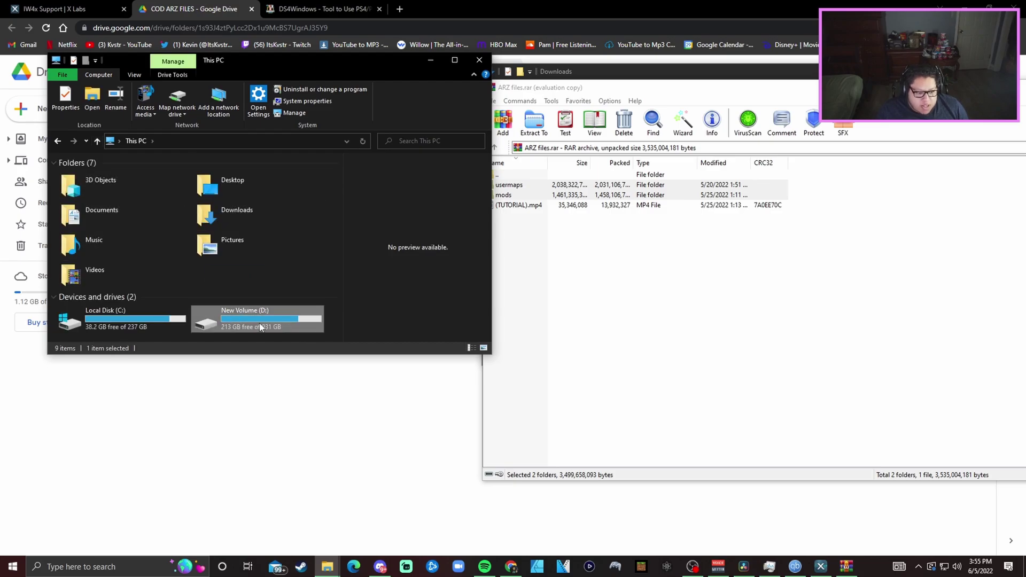
pyautogui.doubleClick(260, 327)
pyautogui.scroll(-5, 134, 229)
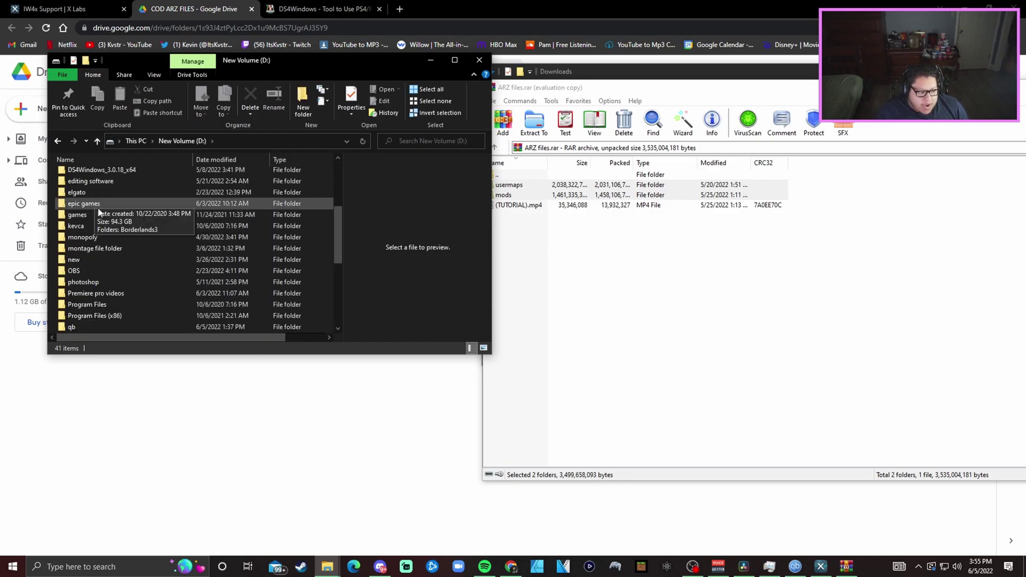
pyautogui.scroll(-3, 96, 205)
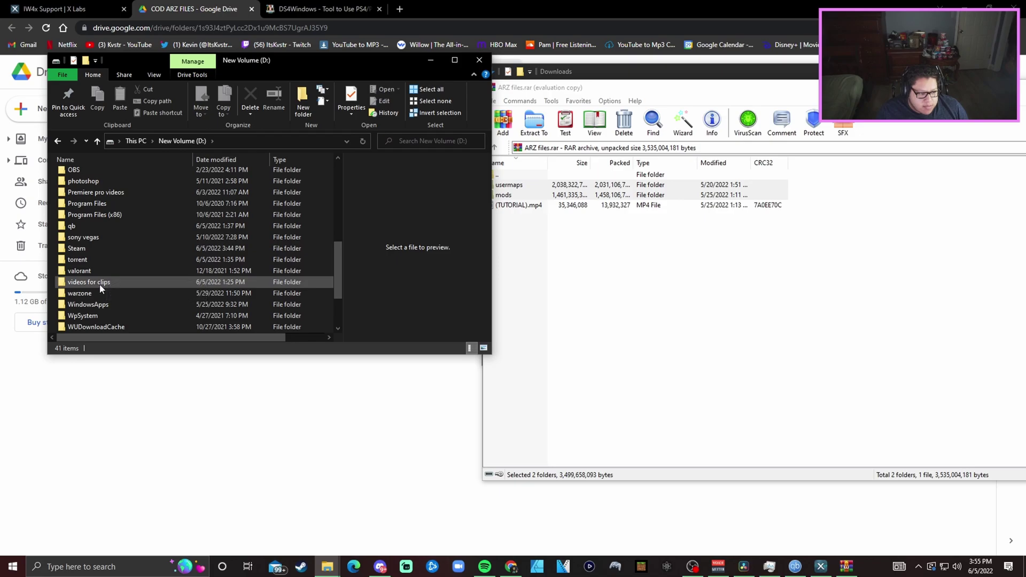
# Open D:\downloads\iw4x_full_game, after briefly entering the videos for clips folder
pyautogui.doubleClick(100, 283)
pyautogui.click(95, 142)
pyautogui.scroll(5, 112, 246)
pyautogui.click(98, 226)
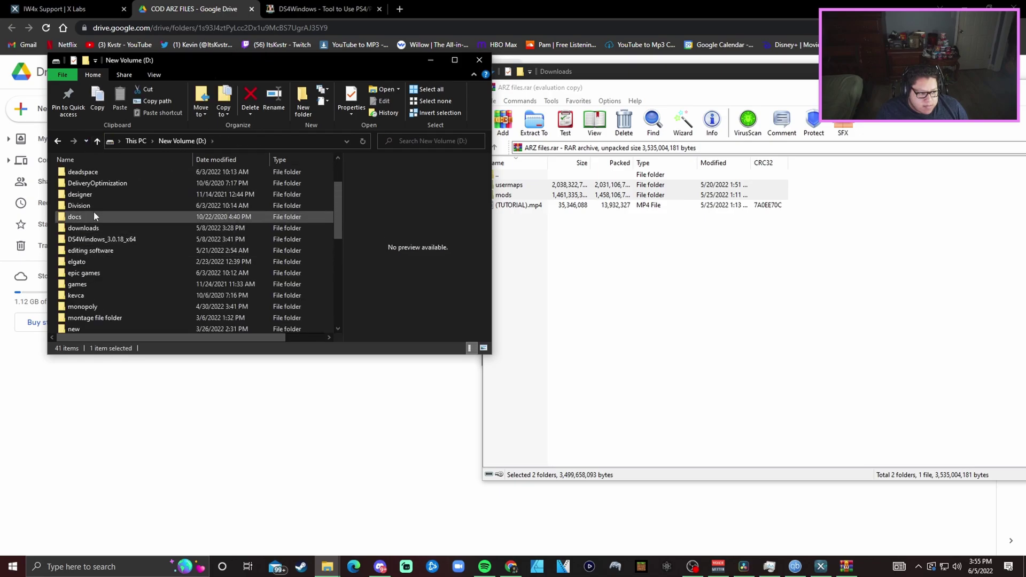
pyautogui.doubleClick(98, 226)
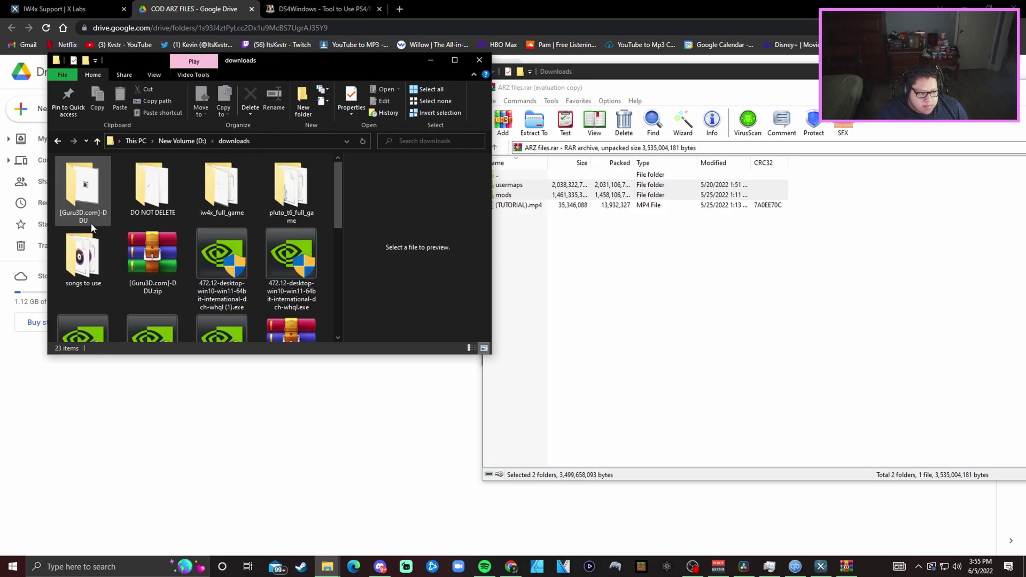
pyautogui.doubleClick(227, 199)
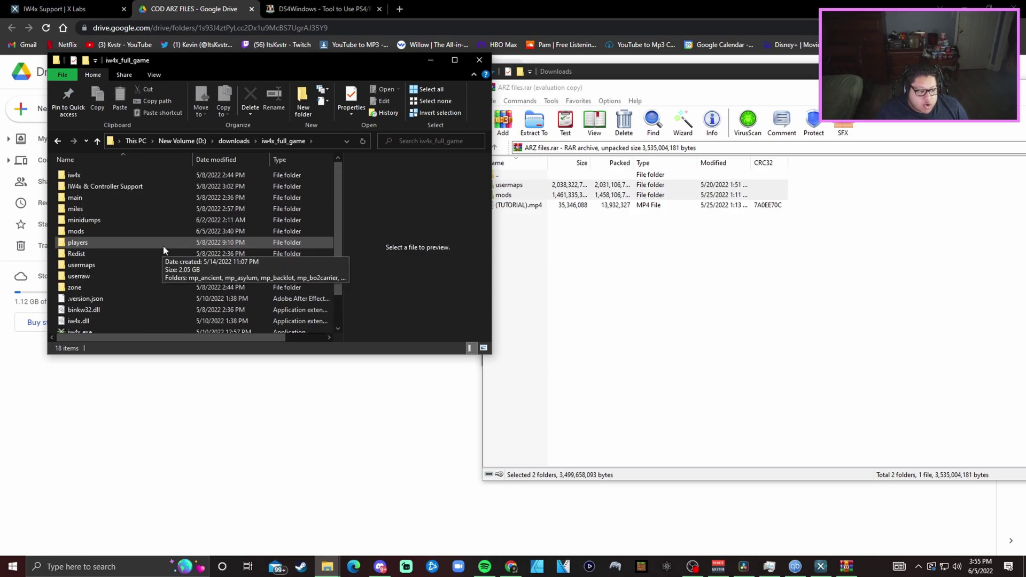
# Drag usermaps and mods from ARZ files.rar into the iw4x_full_game window to extract them
pyautogui.moveTo(262, 65)
pyautogui.mouseDown()
pyautogui.moveTo(215, 75)
pyautogui.moveTo(244, 69)
pyautogui.mouseUp()
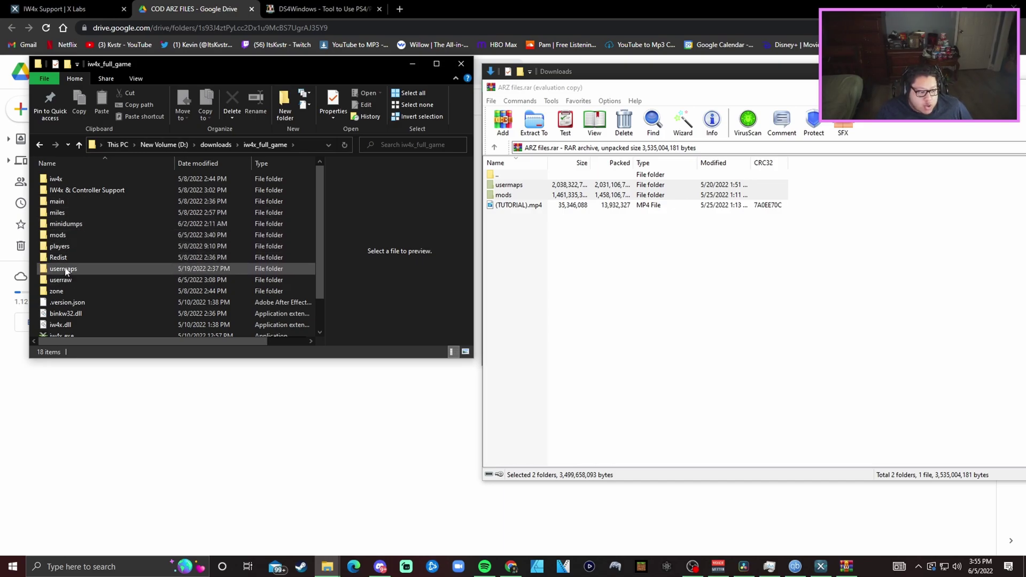
pyautogui.moveTo(514, 190); pyautogui.dragTo(55, 272)
pyautogui.moveTo(817, 182); pyautogui.dragTo(754, 199)
pyautogui.moveTo(689, 189); pyautogui.dragTo(80, 235)
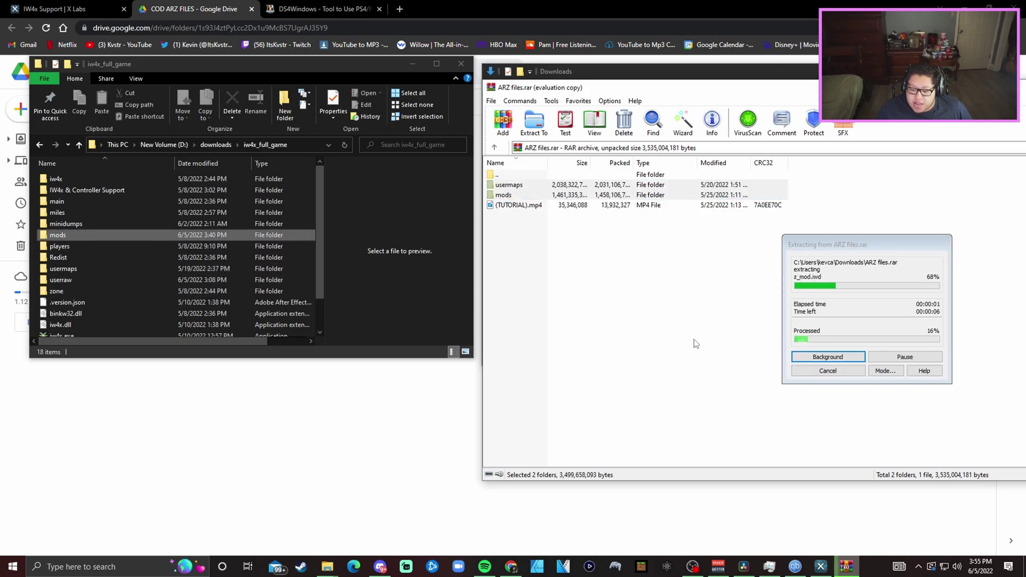